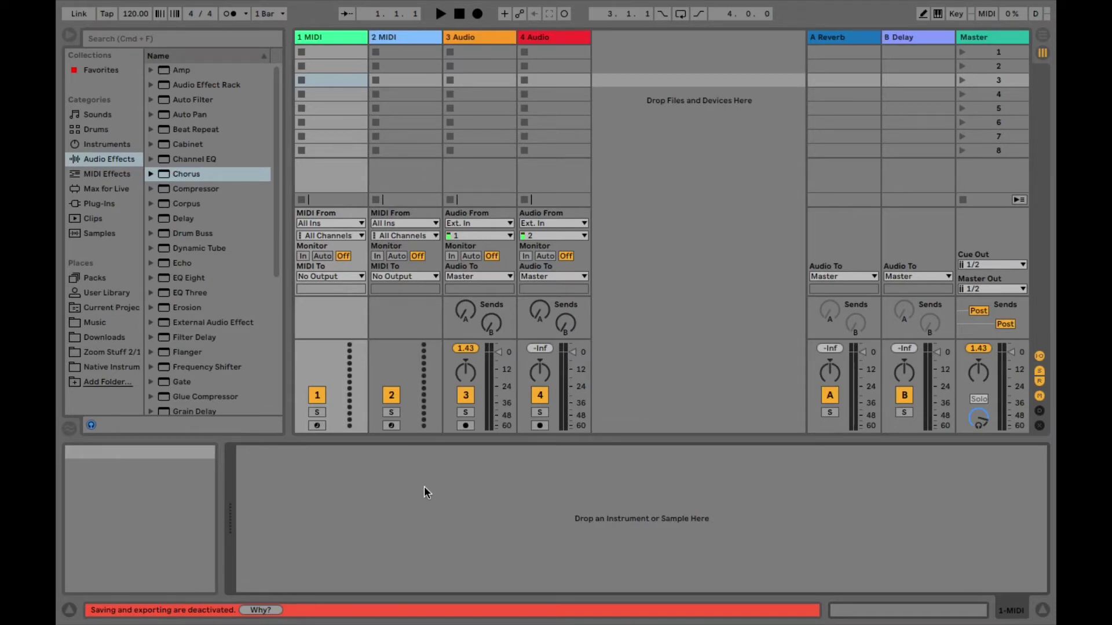
- Open the audio preferences and choose CoreAudio as driver type and Built-in Microphone (2 In, 0 Out) as input device
{"action": "key", "text": "cmd+comma"}
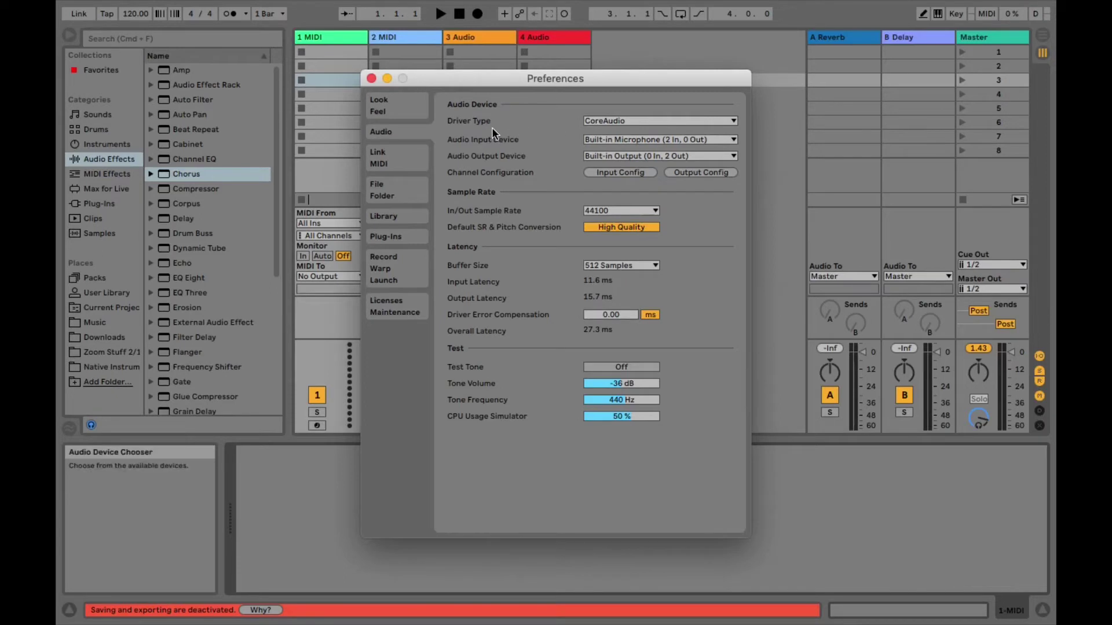
{"action": "left_click", "coordinate": [695, 122]}
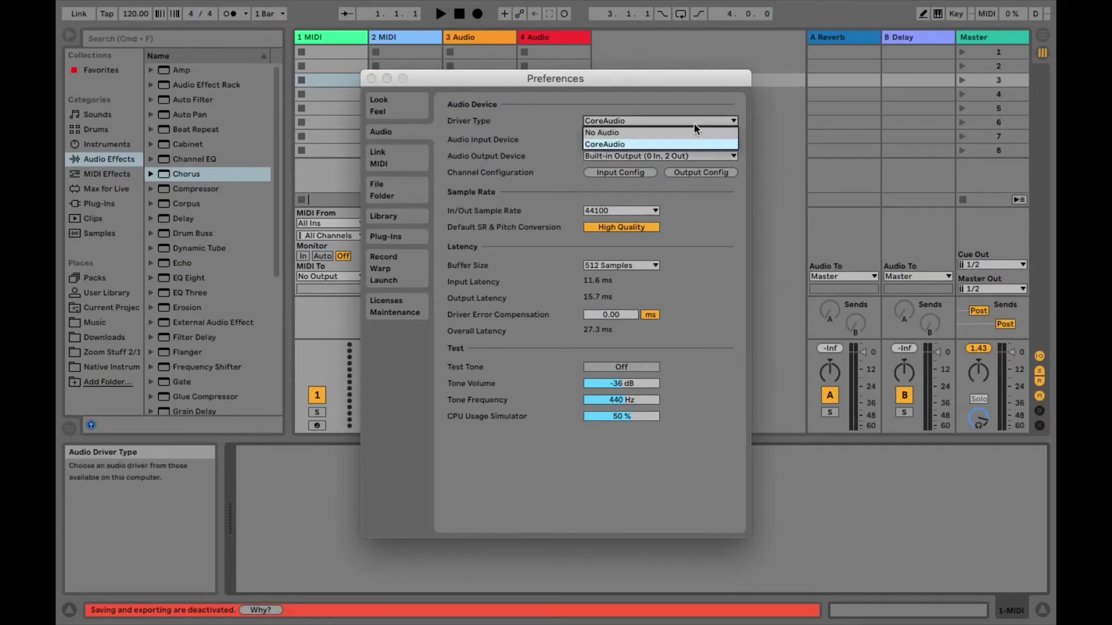
{"action": "left_click", "coordinate": [637, 142]}
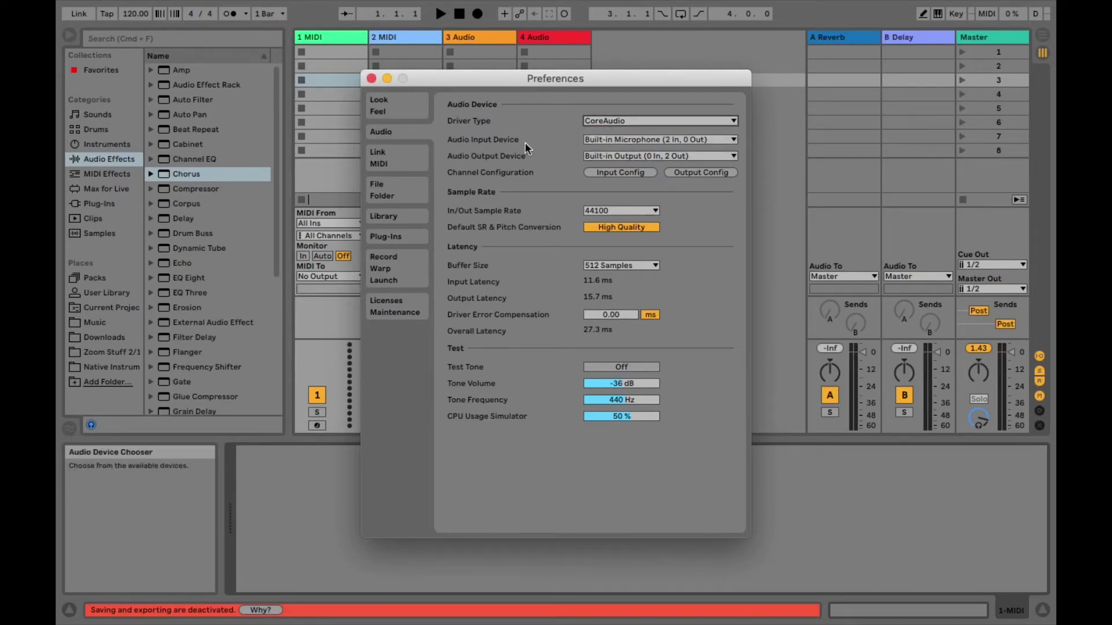
{"action": "left_click", "coordinate": [595, 138]}
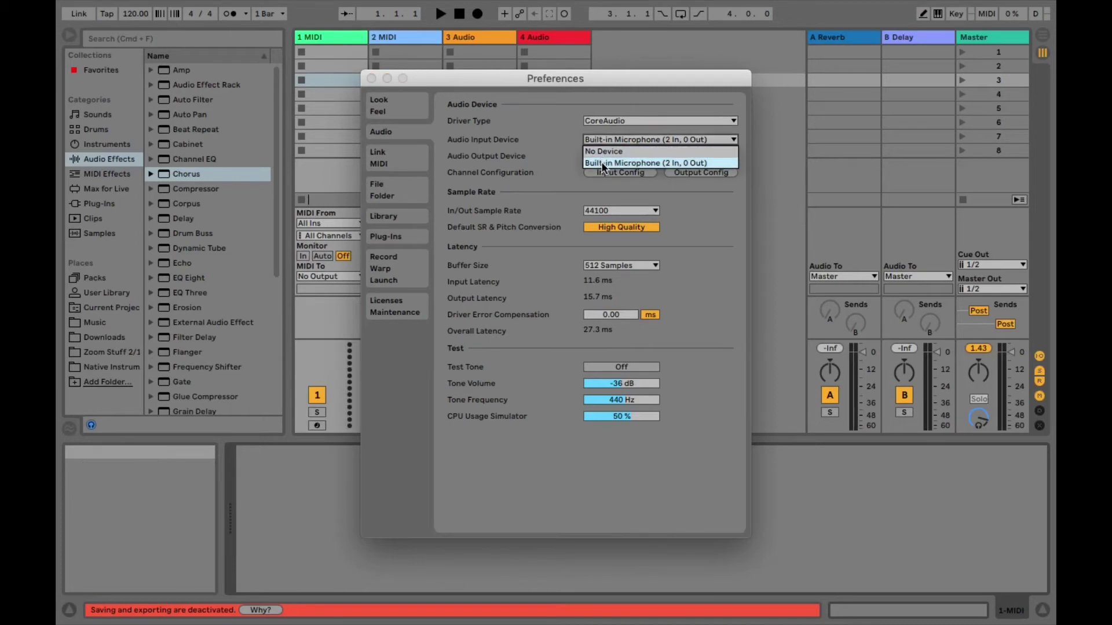
{"action": "left_click", "coordinate": [602, 161]}
- Review the available audio output and input devices in the preferences without changing the selection
{"action": "left_click", "coordinate": [592, 156]}
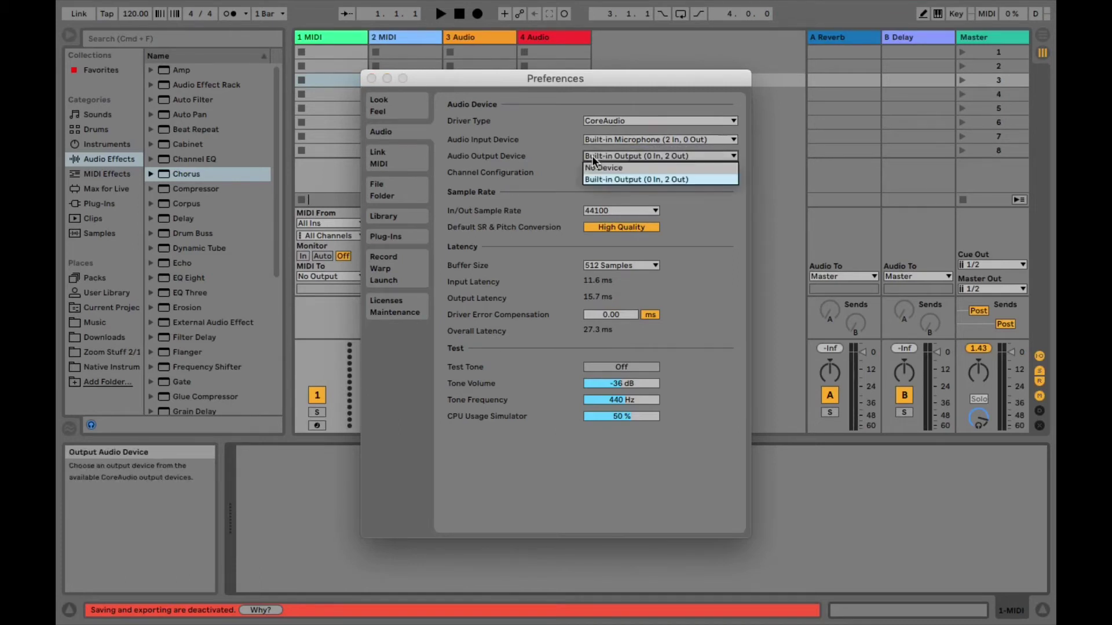
{"action": "left_click", "coordinate": [592, 156]}
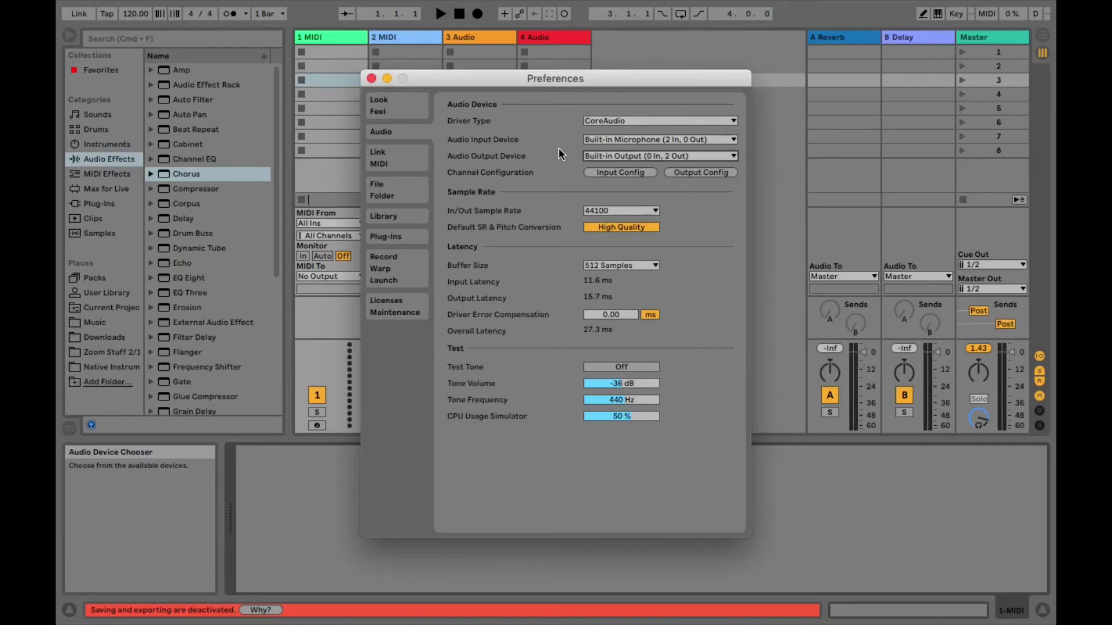
{"action": "left_click", "coordinate": [591, 139]}
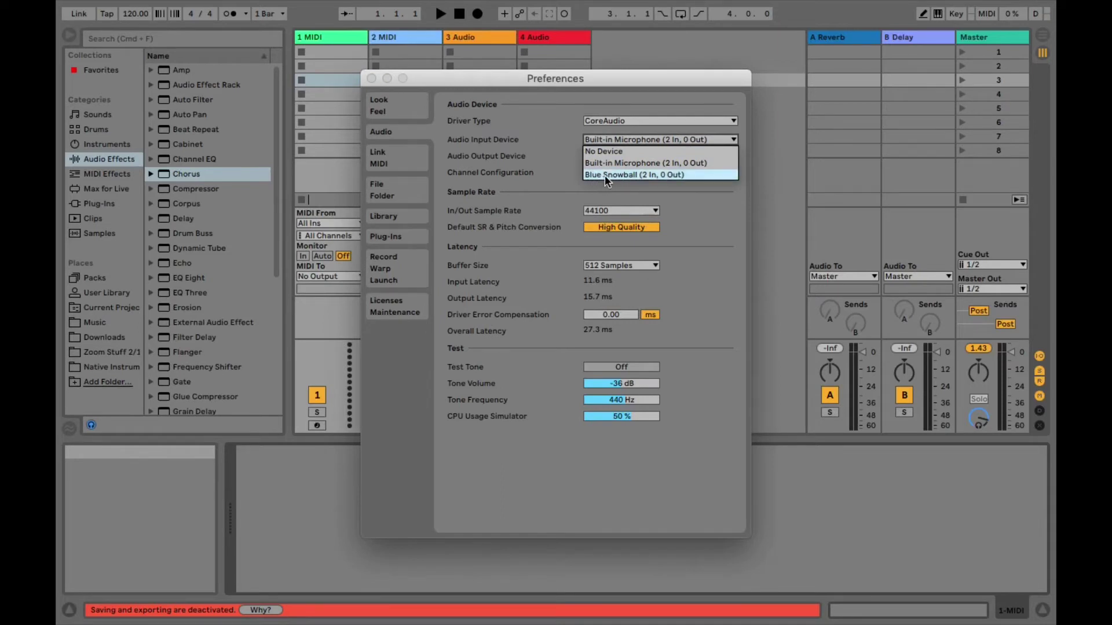
{"action": "left_click", "coordinate": [607, 138]}
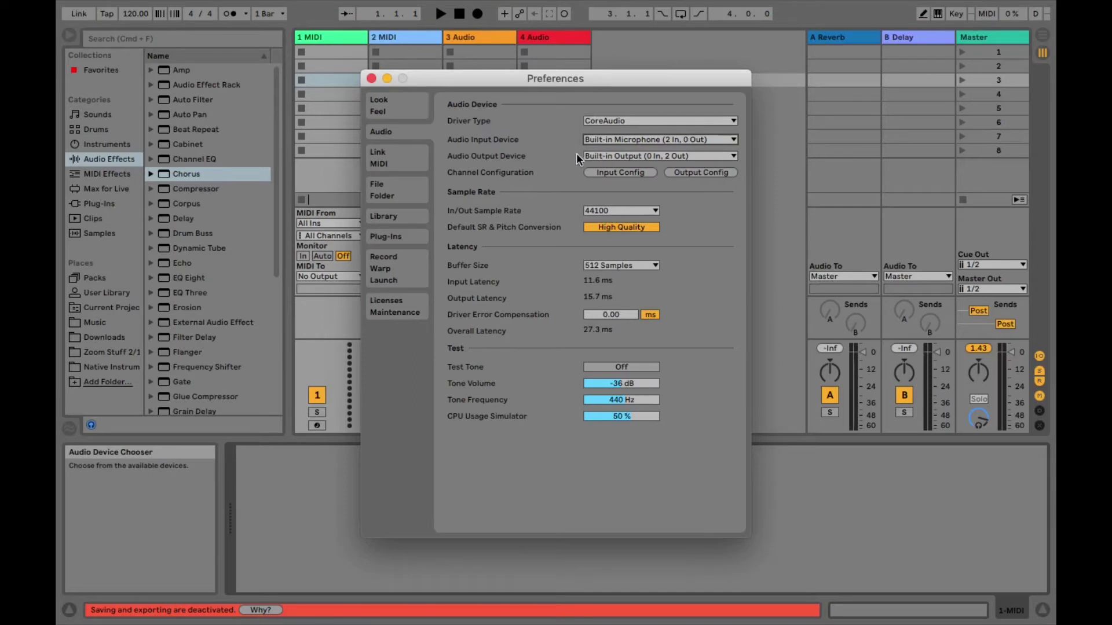
{"action": "left_click", "coordinate": [593, 155]}
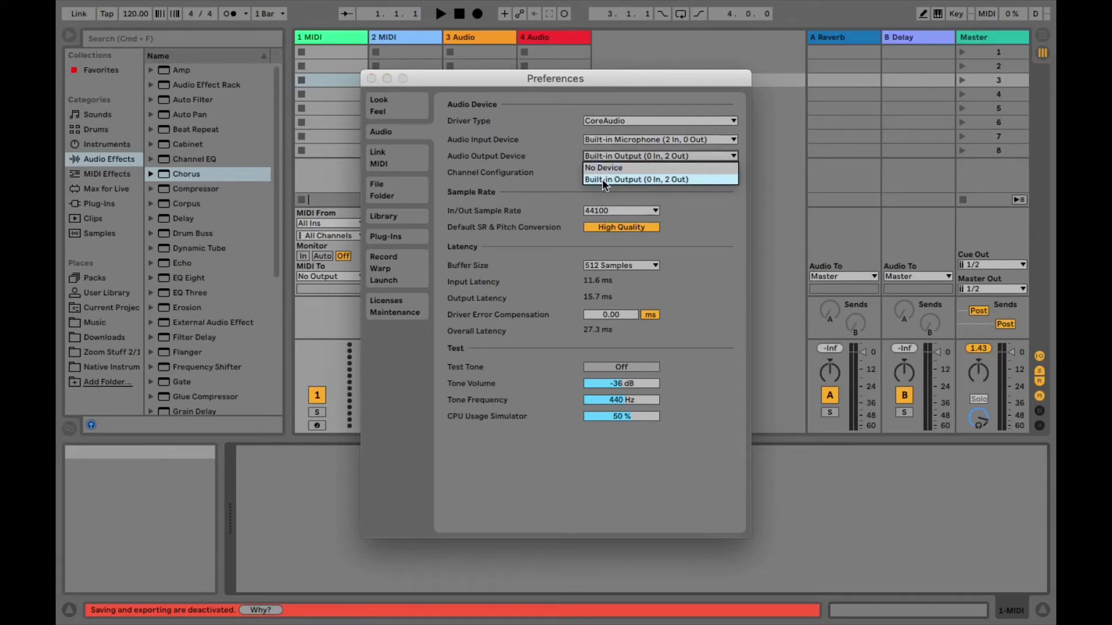
{"action": "left_click", "coordinate": [598, 156]}
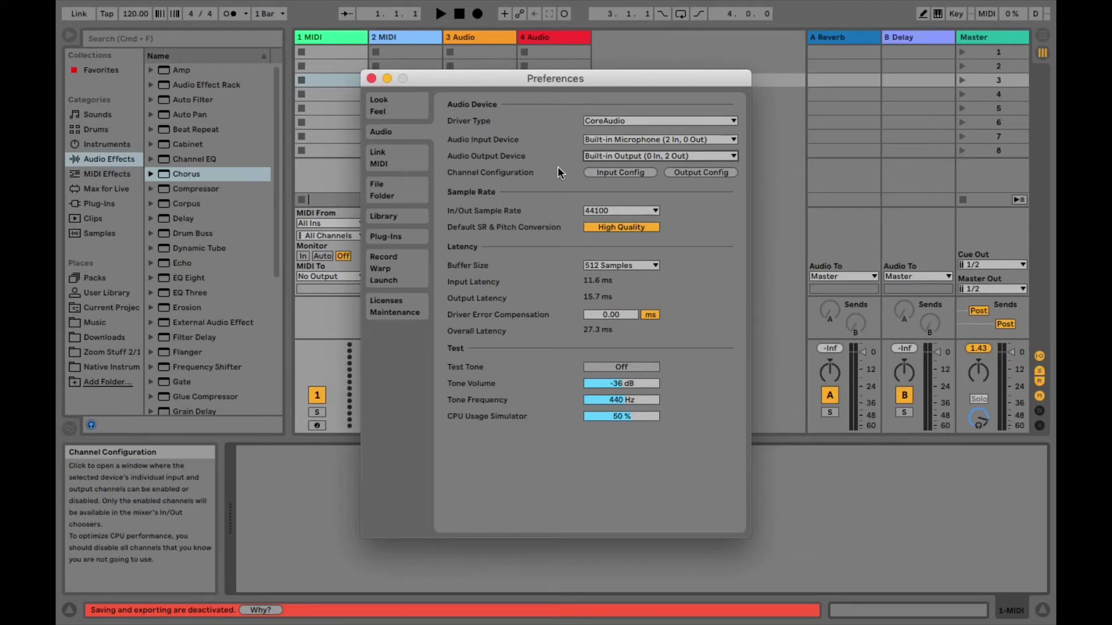
- Select Built-in Microphone (2 In, 0 Out) as the audio input device and close the preferences
{"action": "left_click", "coordinate": [614, 138]}
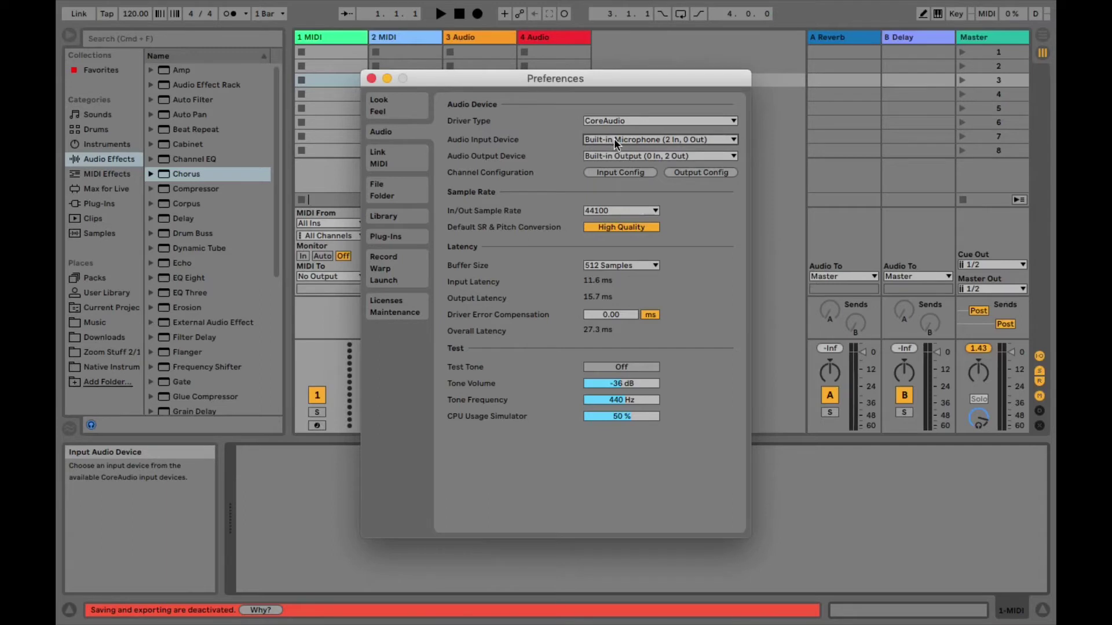
{"action": "left_click", "coordinate": [614, 161]}
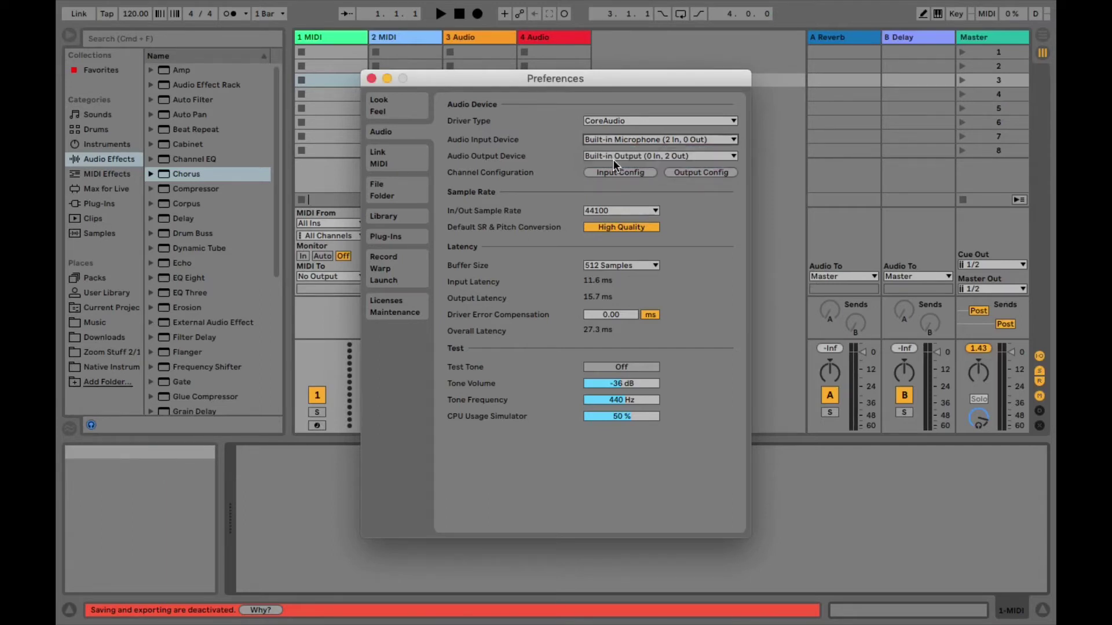
{"action": "left_click", "coordinate": [370, 78]}
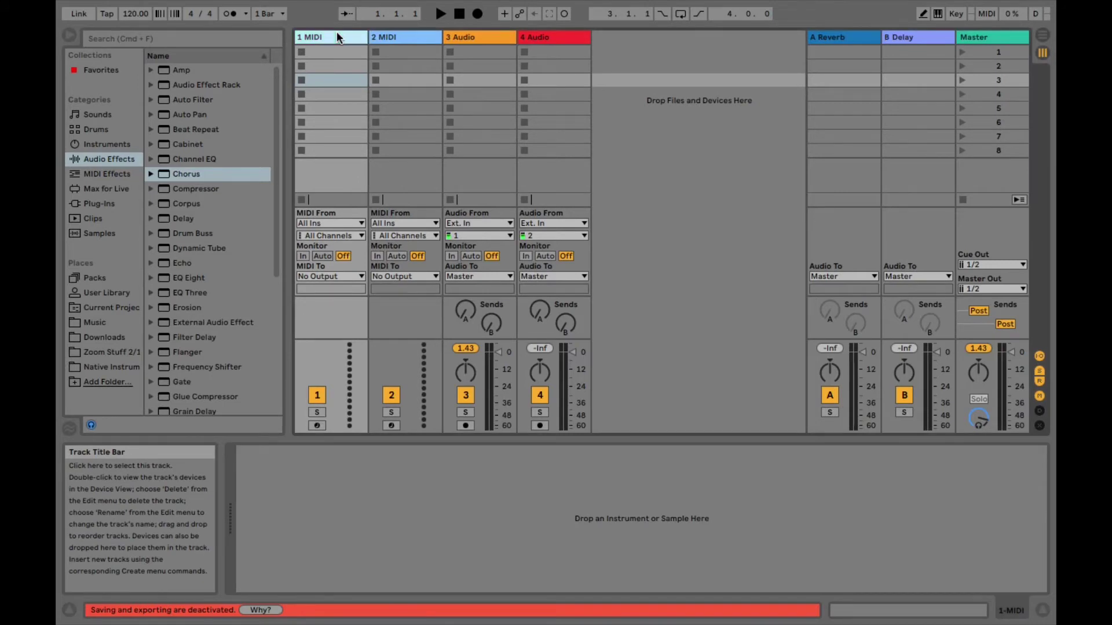
- Delete both MIDI tracks and the first audio track so that only one audio track is left
{"action": "key", "text": "Delete"}
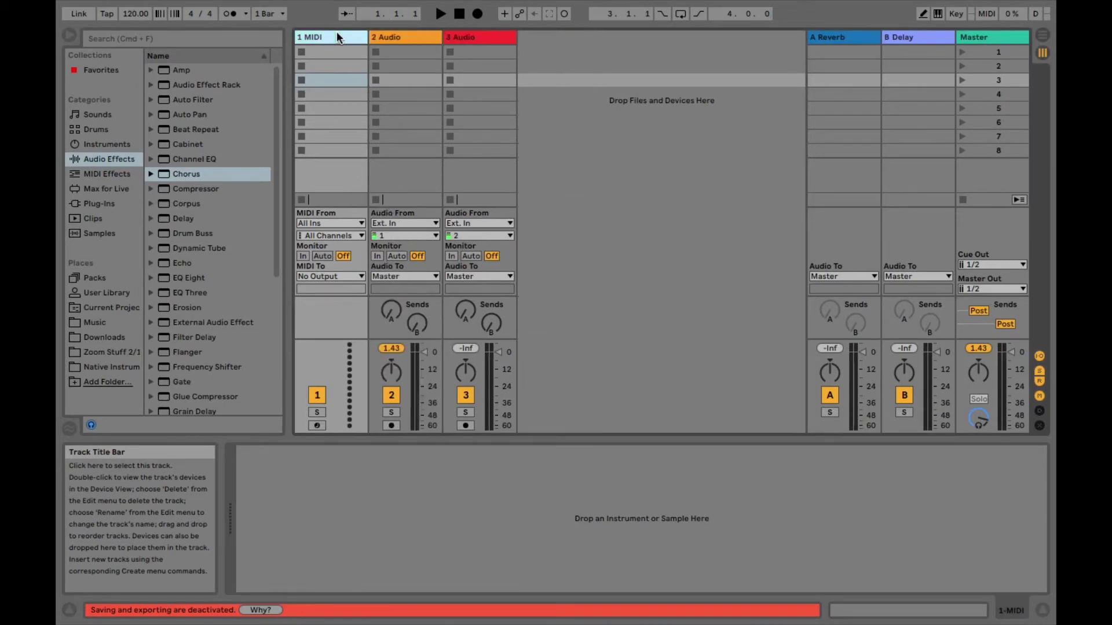
{"action": "key", "text": "Delete"}
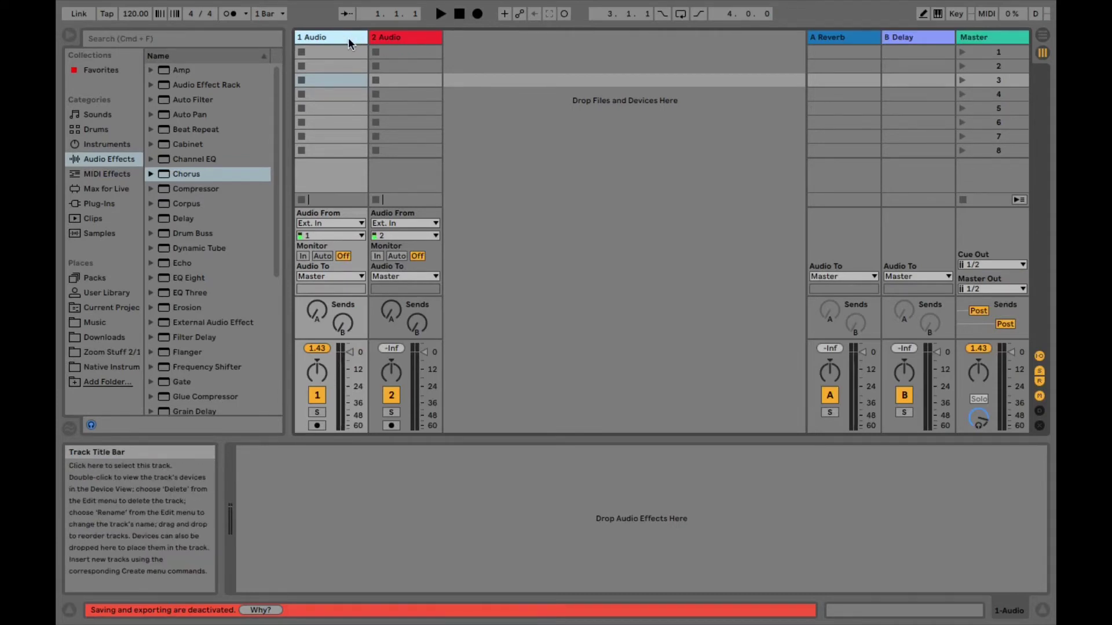
{"action": "key", "text": "Delete"}
{"action": "left_click", "coordinate": [458, 150]}
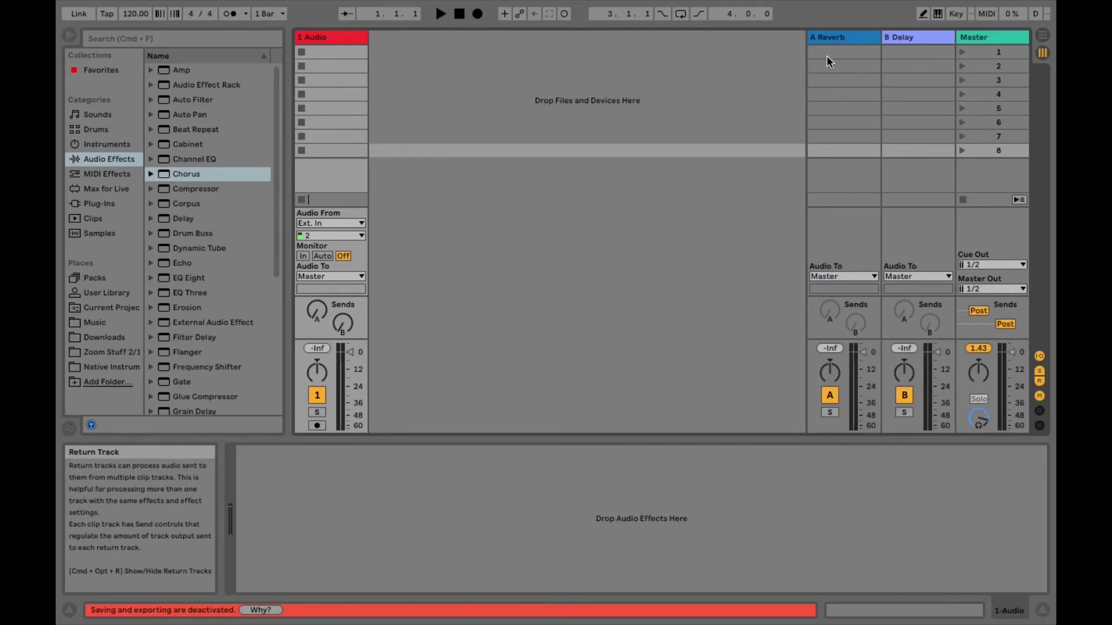
- Examine the devices on the Reverb and Delay return tracks and on the Master track
{"action": "left_click", "coordinate": [855, 41]}
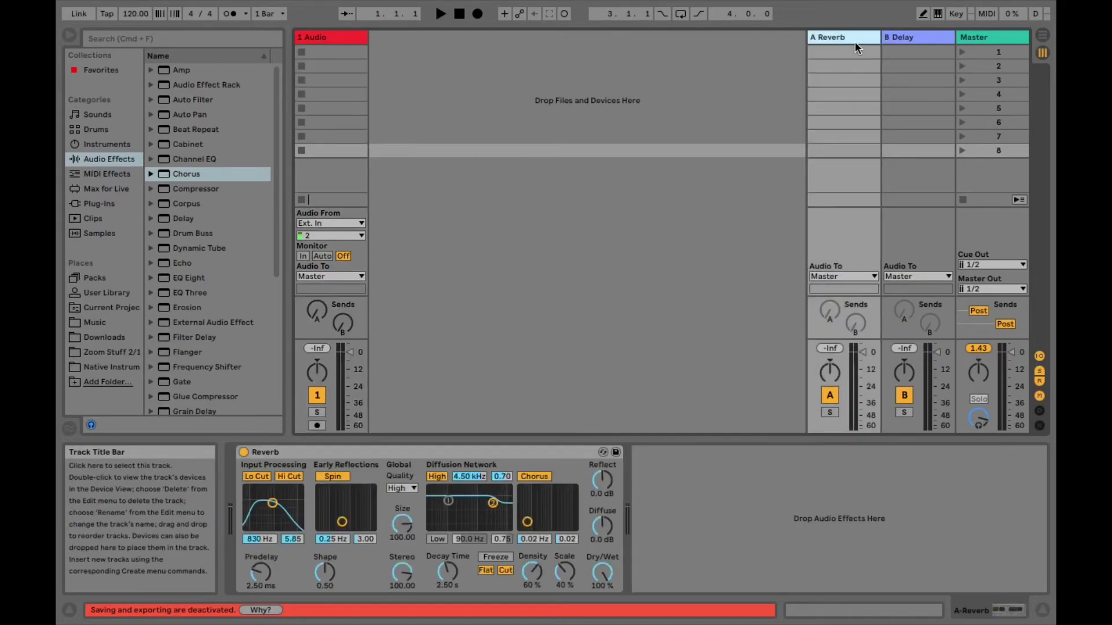
{"action": "left_click", "coordinate": [913, 41]}
{"action": "left_click", "coordinate": [845, 36]}
{"action": "left_click", "coordinate": [775, 65]}
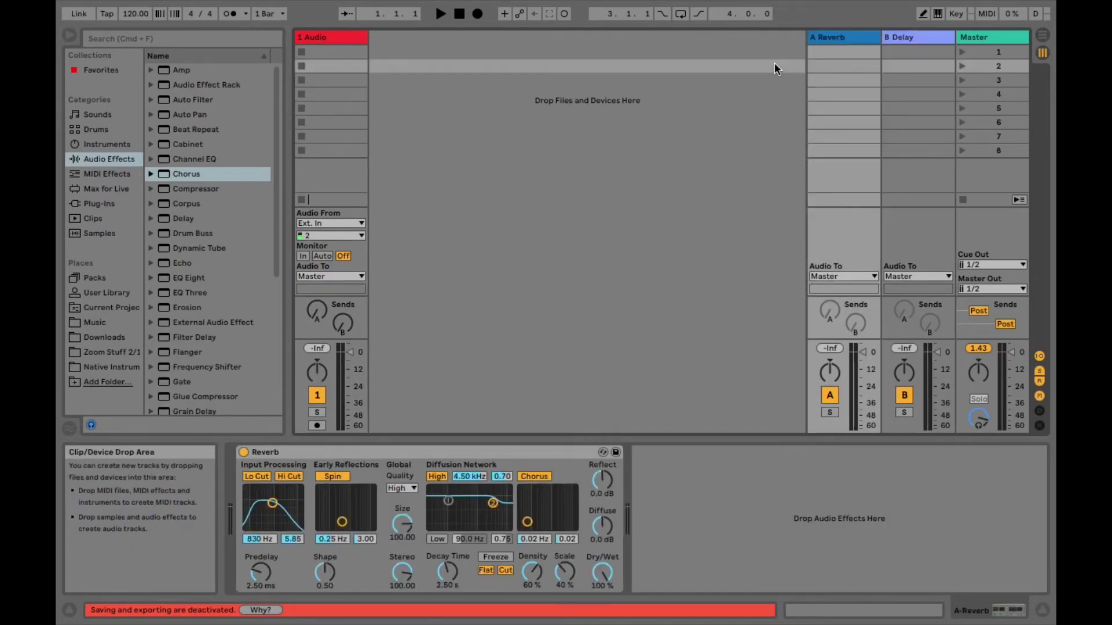
{"action": "left_click", "coordinate": [976, 37]}
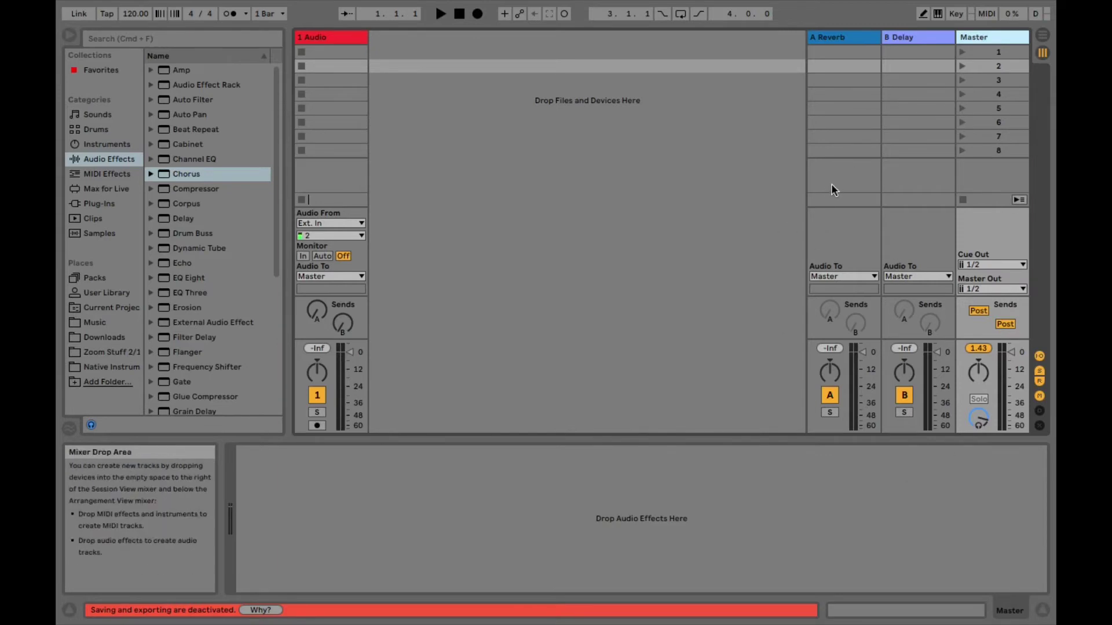
{"action": "left_click", "coordinate": [510, 278]}
- Set the audio track's monitoring to Auto and arm the track for recording
{"action": "left_click", "coordinate": [347, 36]}
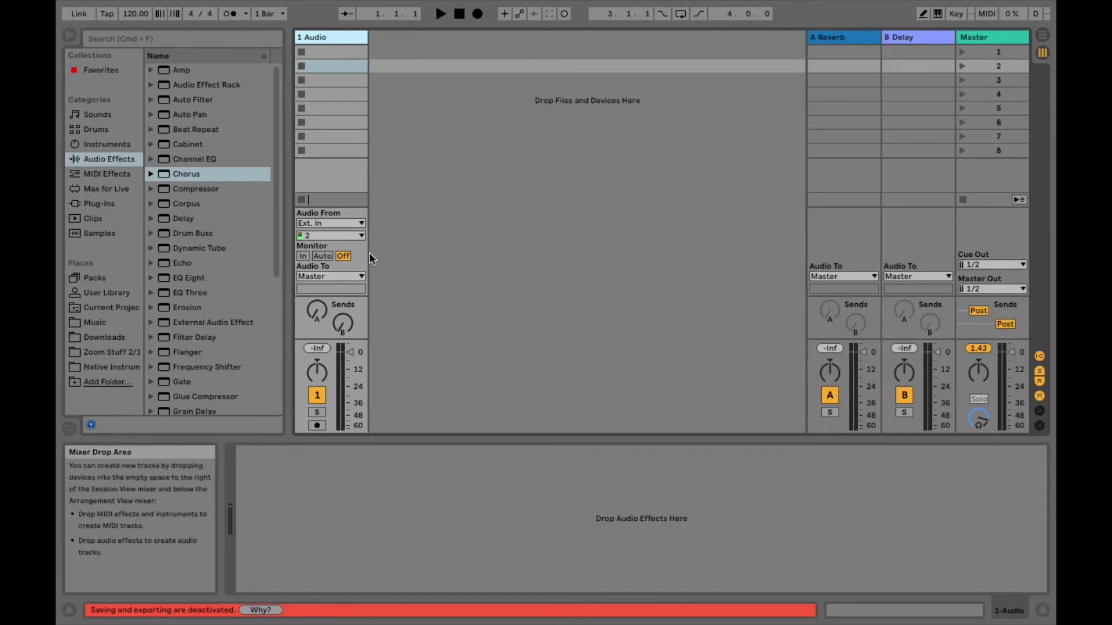
{"action": "left_click", "coordinate": [323, 257]}
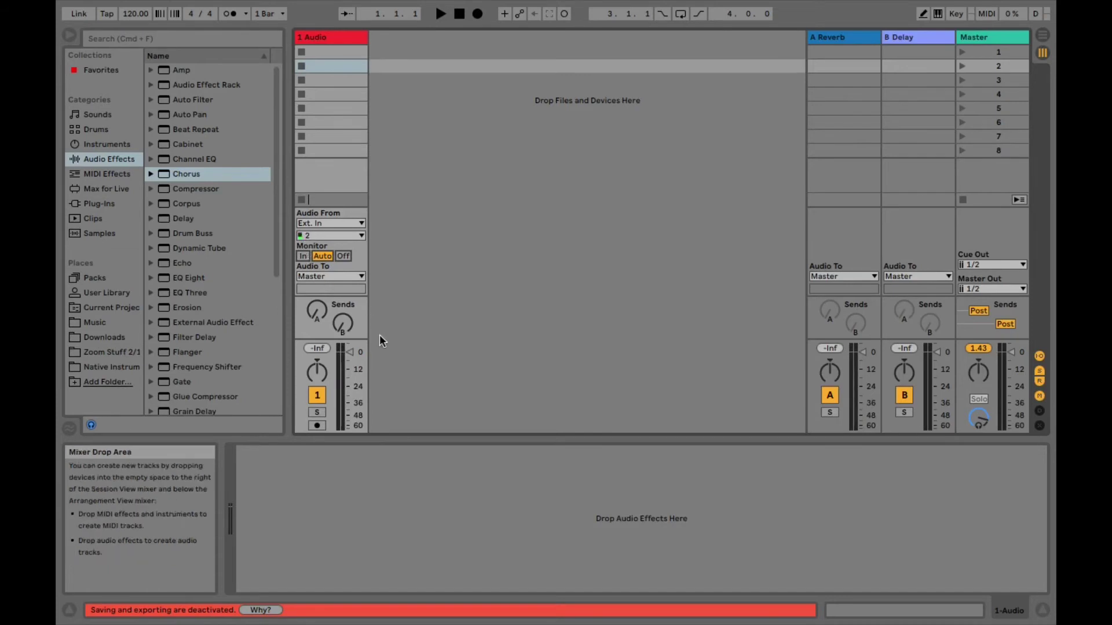
{"action": "left_click", "coordinate": [322, 427]}
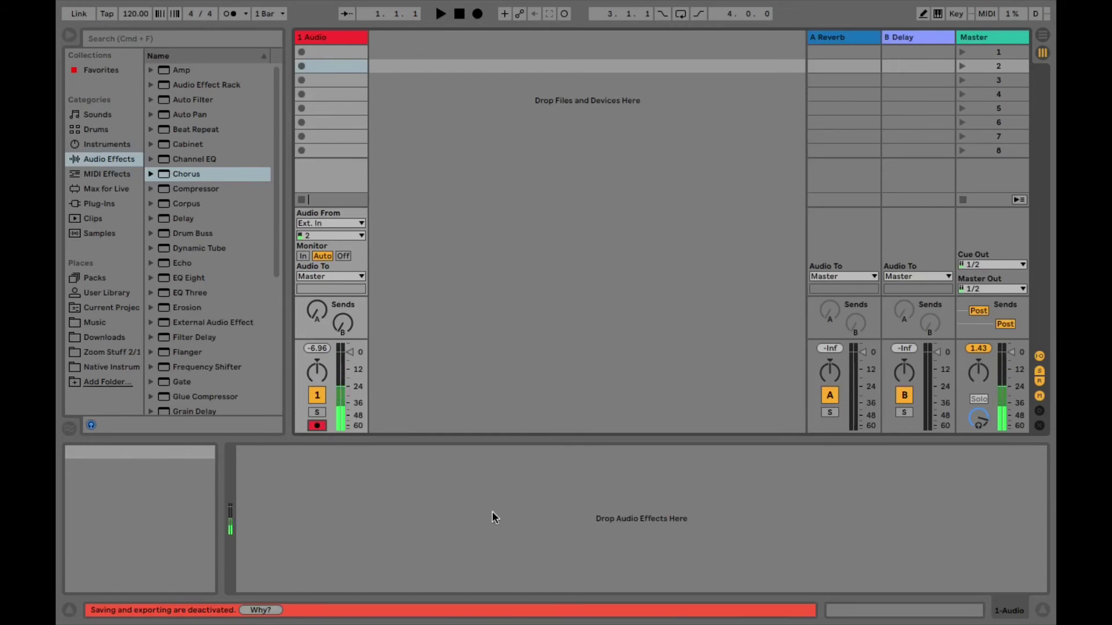
- Add the Chorus audio effect to the audio track's device chain
{"action": "left_click", "coordinate": [348, 37]}
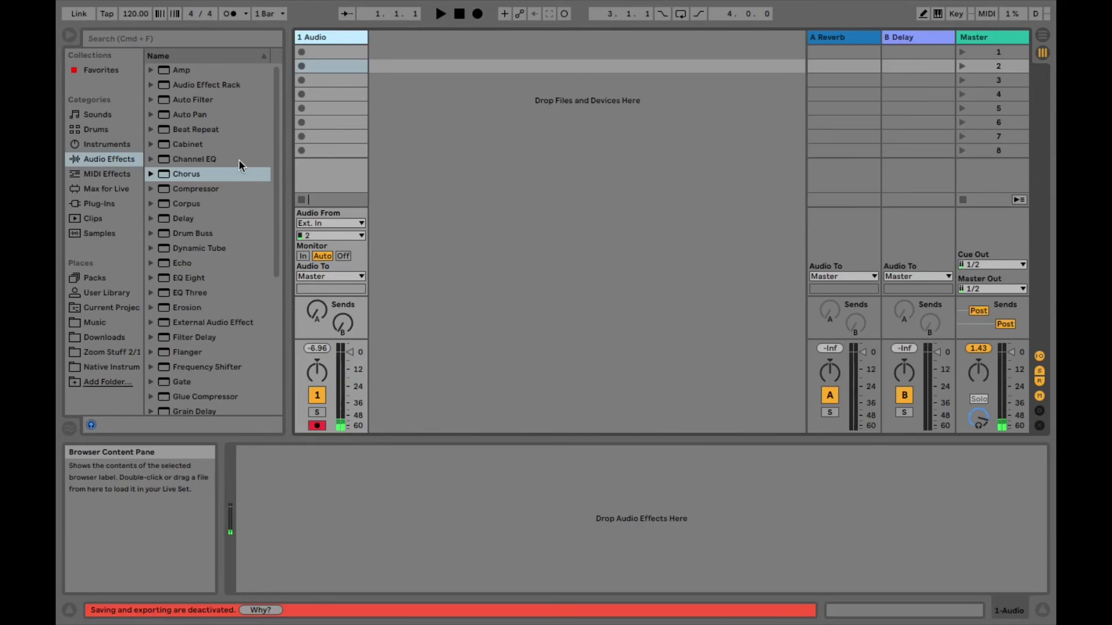
{"action": "left_click", "coordinate": [95, 160]}
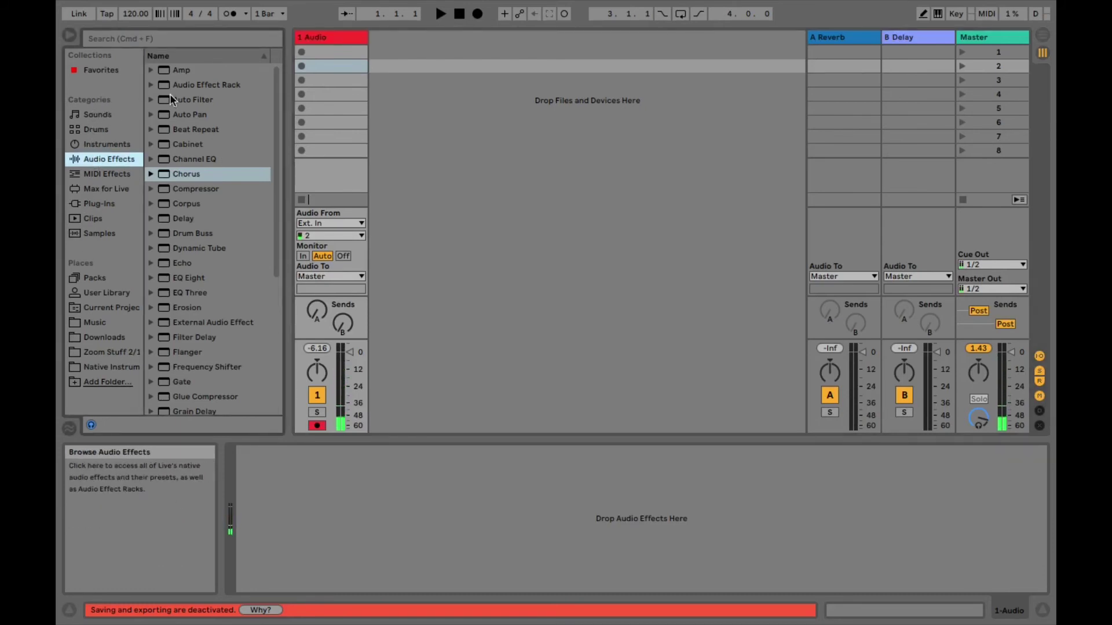
{"action": "scroll", "coordinate": [245, 249], "scroll_direction": "down", "scroll_amount": 3}
{"action": "scroll", "coordinate": [246, 255], "scroll_direction": "down", "scroll_amount": 6}
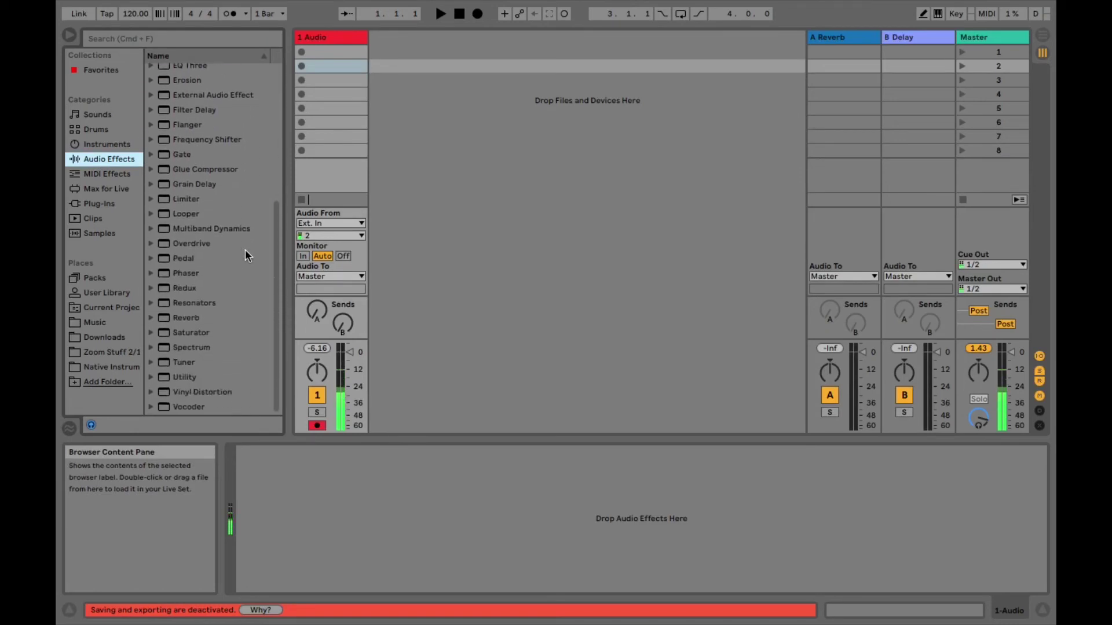
{"action": "scroll", "coordinate": [246, 255], "scroll_direction": "up", "scroll_amount": 10}
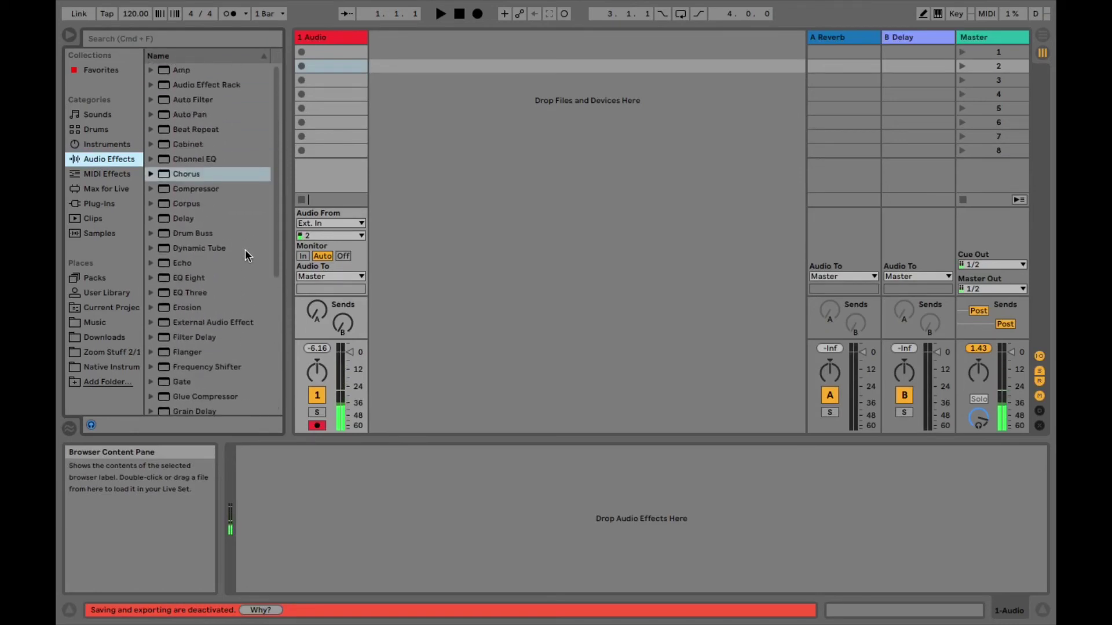
{"action": "left_click", "coordinate": [184, 173]}
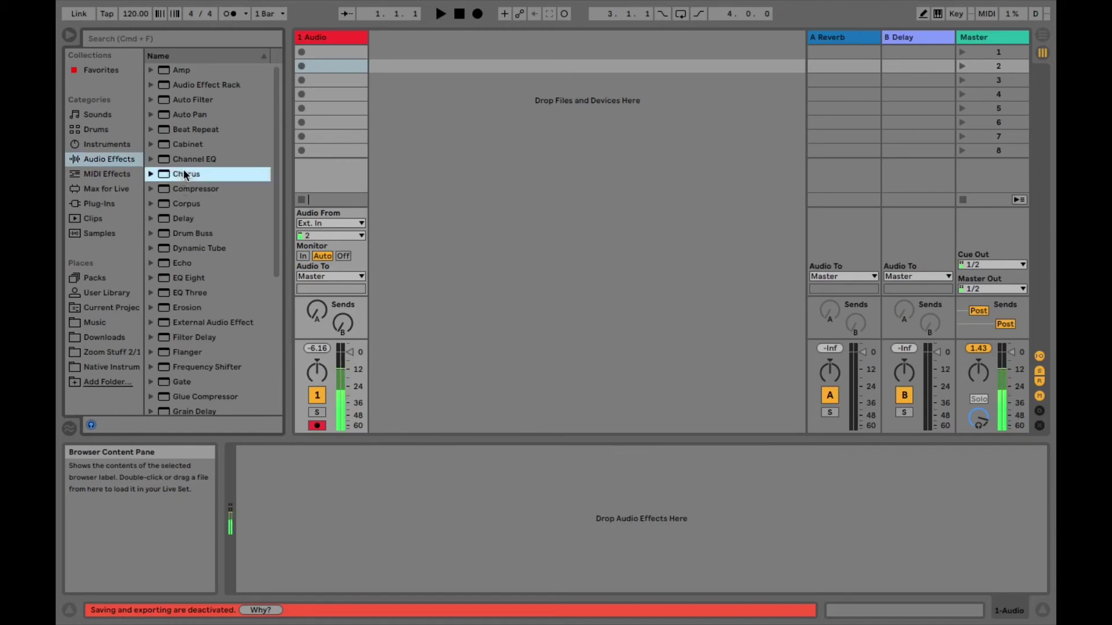
{"action": "left_click_drag", "start_coordinate": [185, 173], "coordinate": [353, 507]}
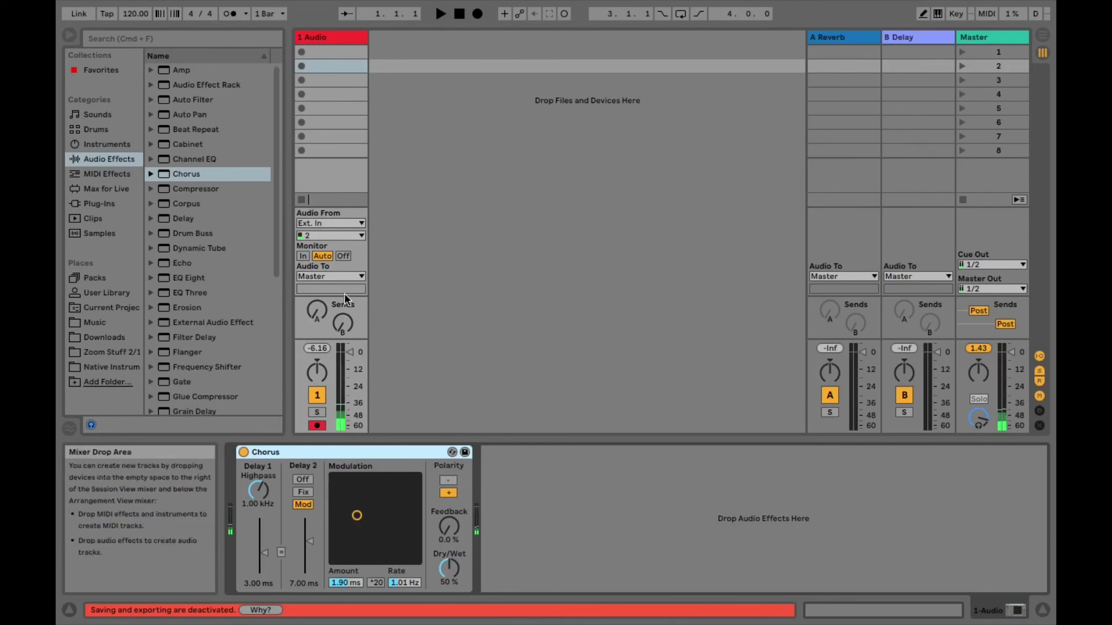
{"action": "scroll", "coordinate": [211, 302], "scroll_direction": "down", "scroll_amount": 10}
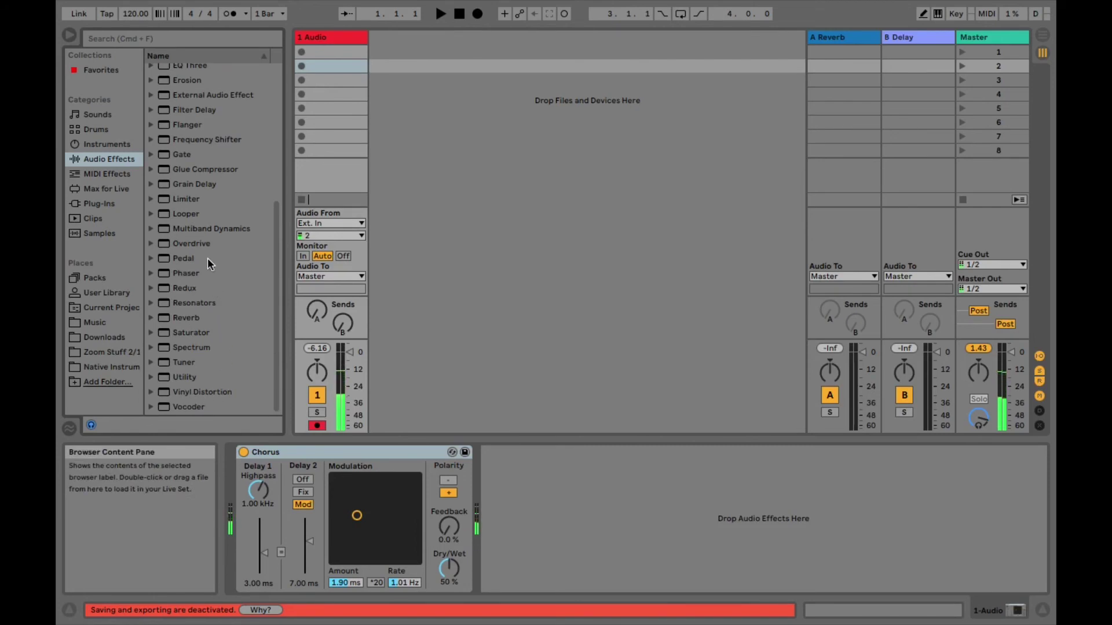
{"action": "scroll", "coordinate": [203, 230], "scroll_direction": "up", "scroll_amount": 10}
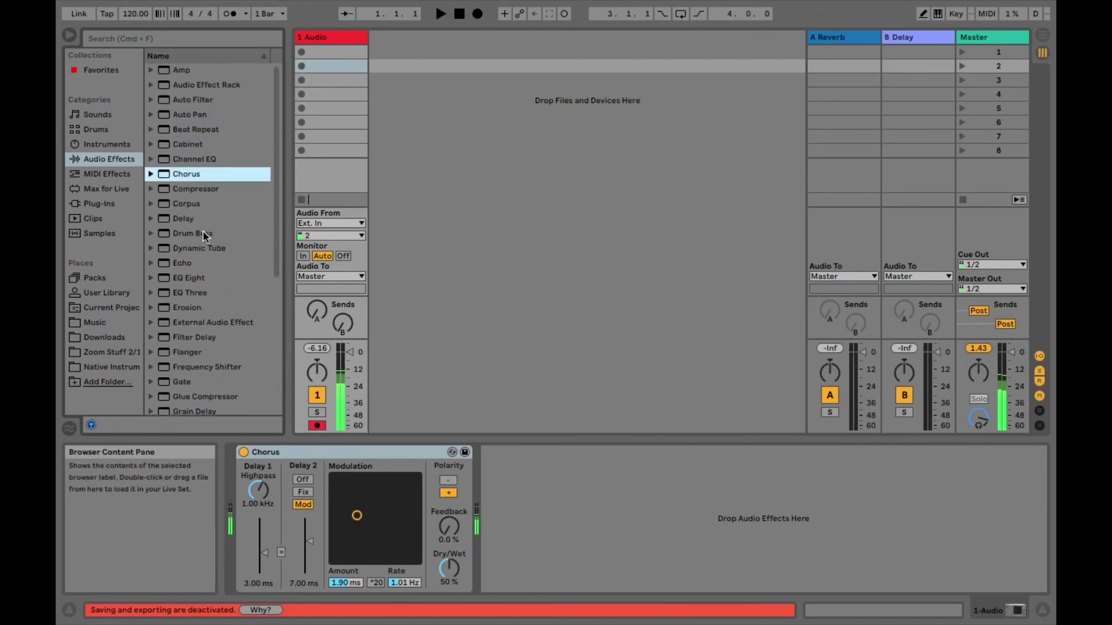